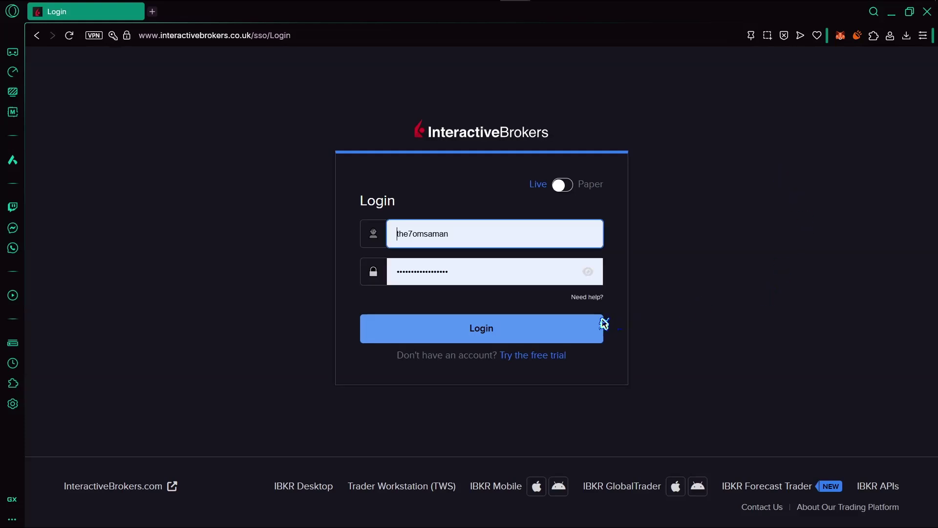
- Log in to the Interactive Brokers account with the username and password
left_click(569, 323)
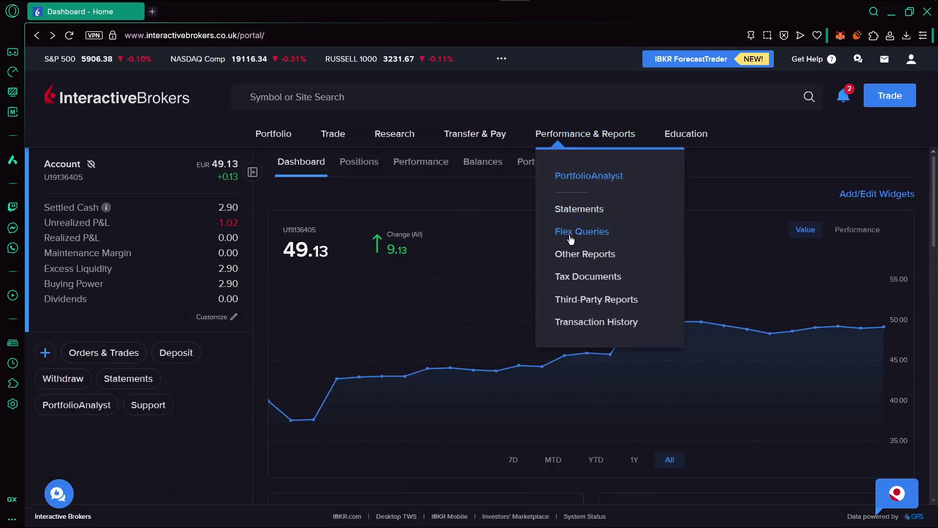
- Go to the Statements page under Performance & Reports
left_click(587, 210)
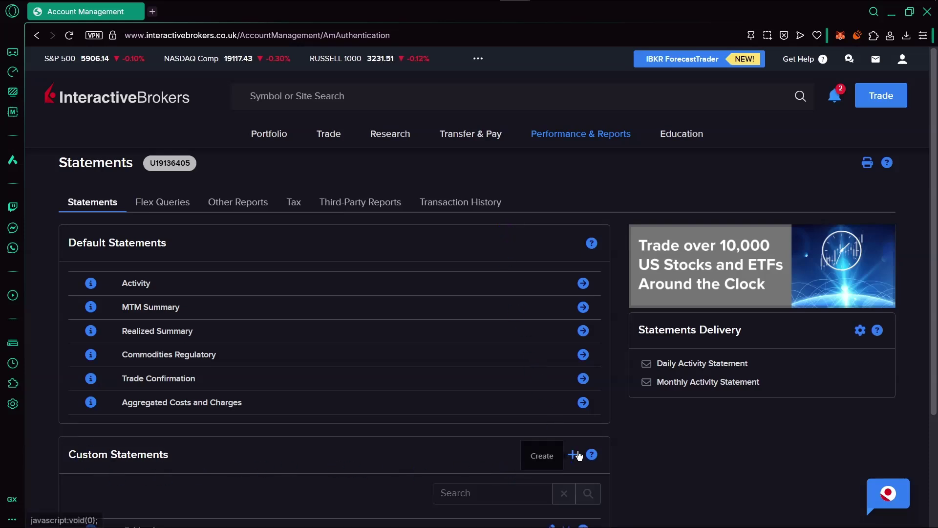
- Start a new custom statement named 'dividend' and keep its type as Activity
left_click(575, 455)
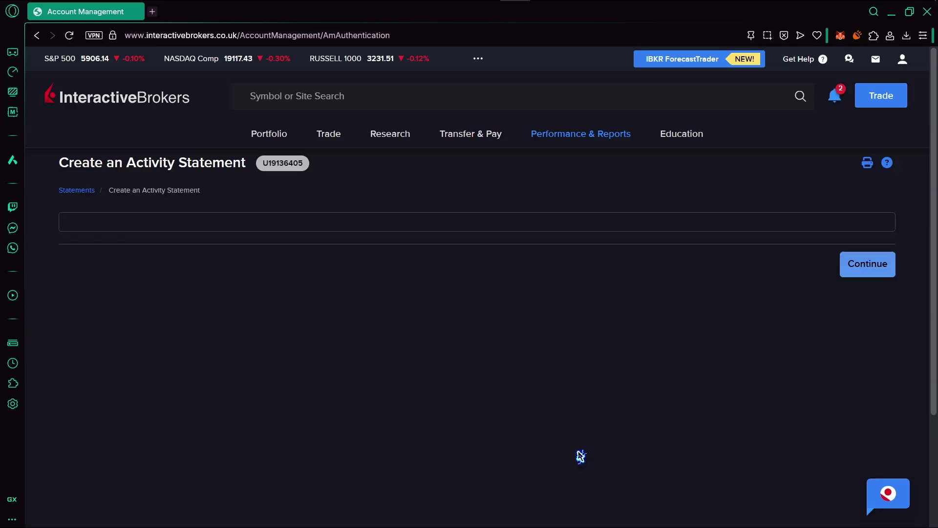
left_click(417, 302)
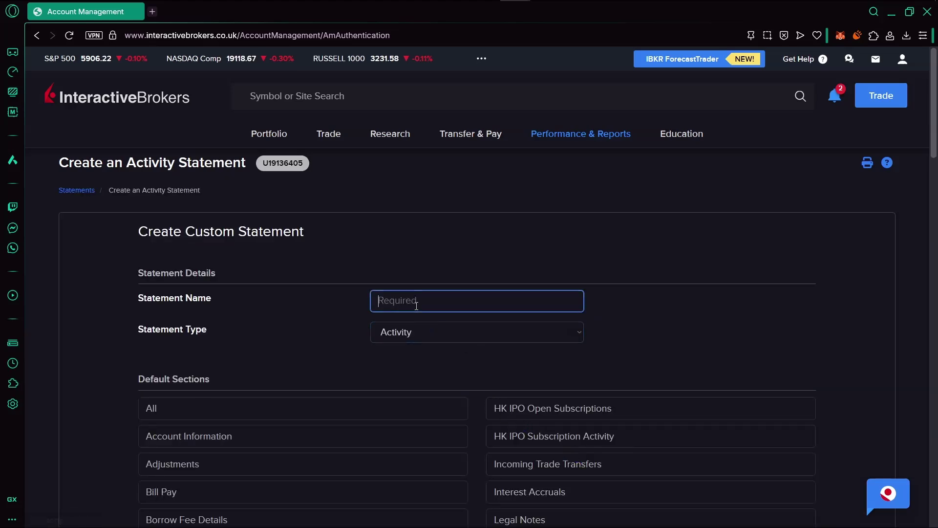
scroll(416, 305, "down", 5)
scroll(416, 305, "up", 5)
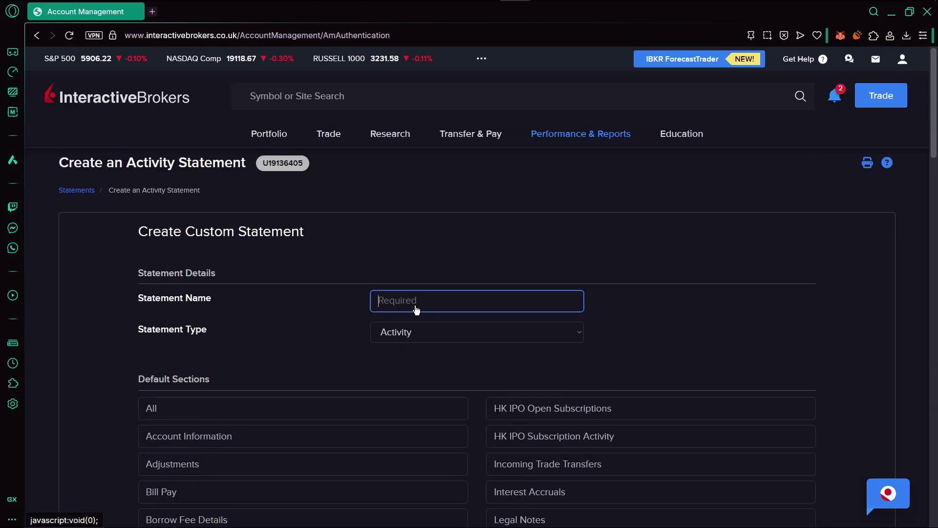
type("dividends")
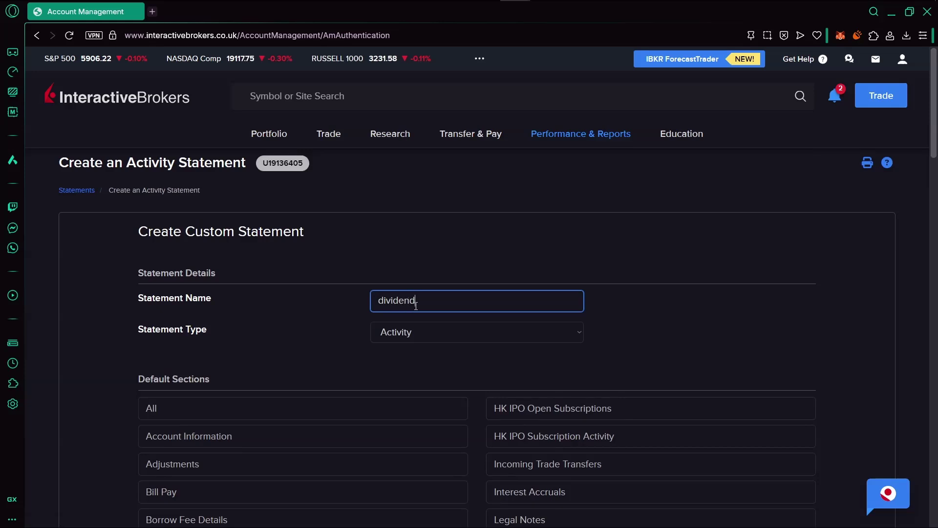
key("BackSpace")
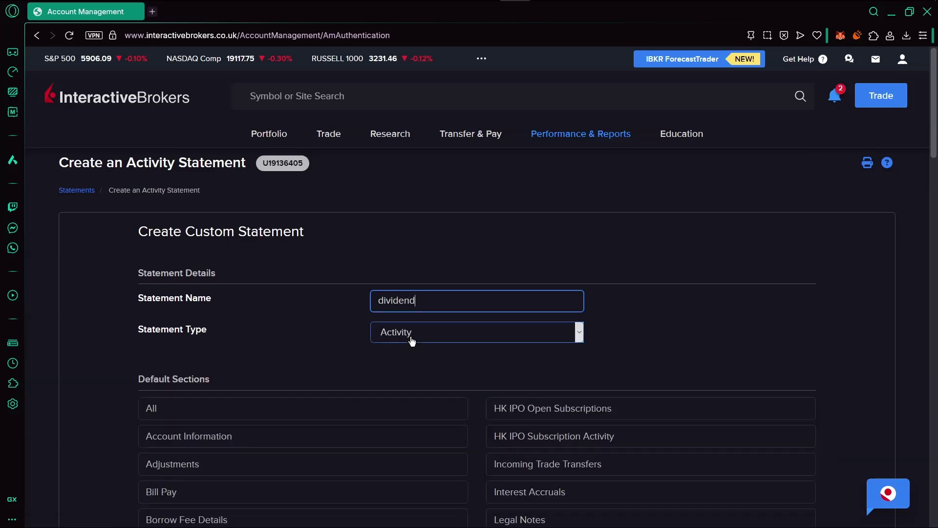
left_click(413, 338)
left_click(412, 339)
scroll(413, 338, "down", 3)
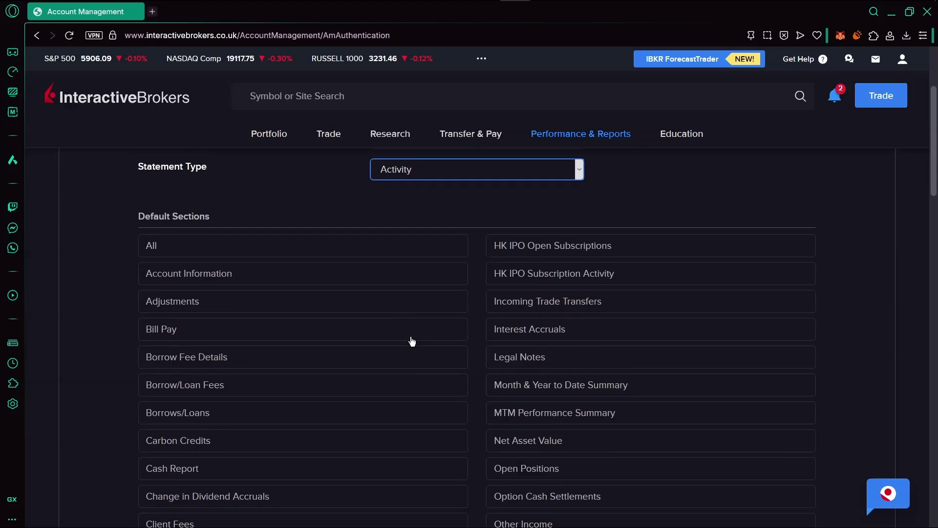
scroll(412, 339, "down", 2)
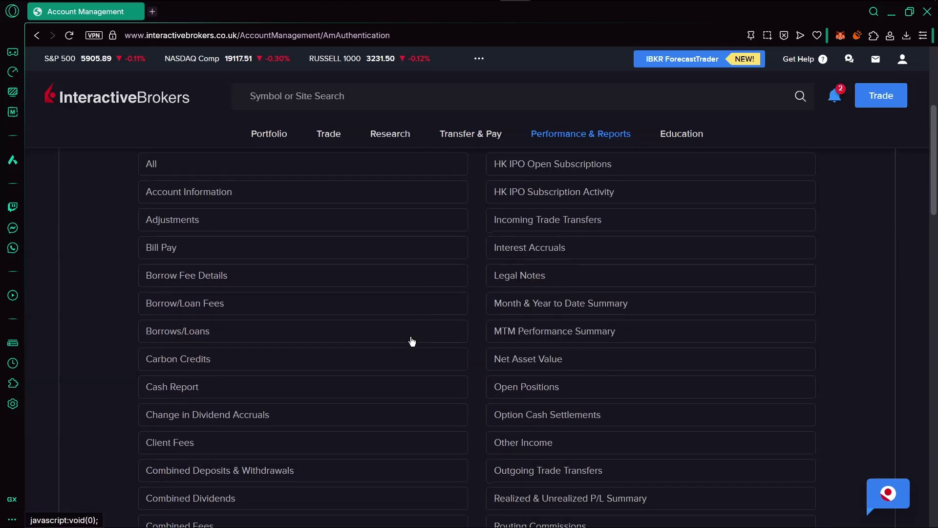
scroll(412, 341, "down", 3)
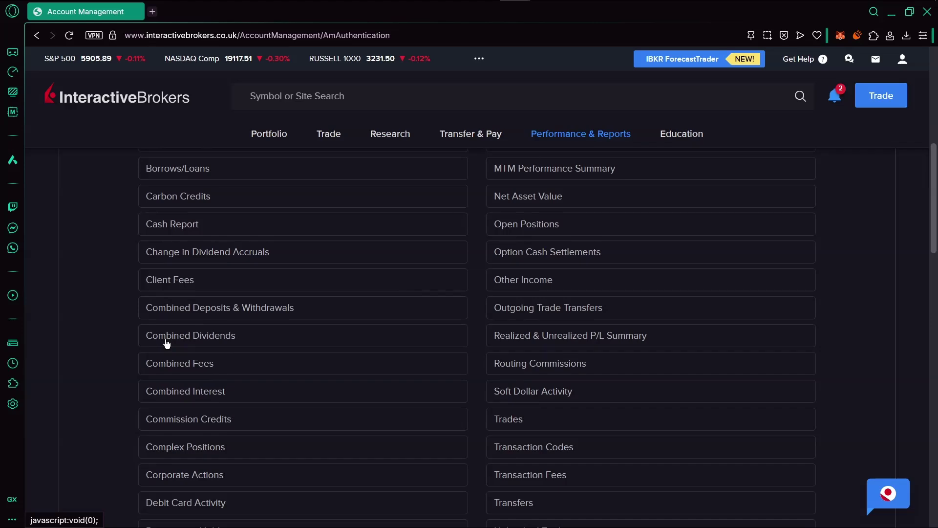
scroll(166, 343, "down", 3)
scroll(167, 344, "down", 3)
scroll(117, 355, "down", 5)
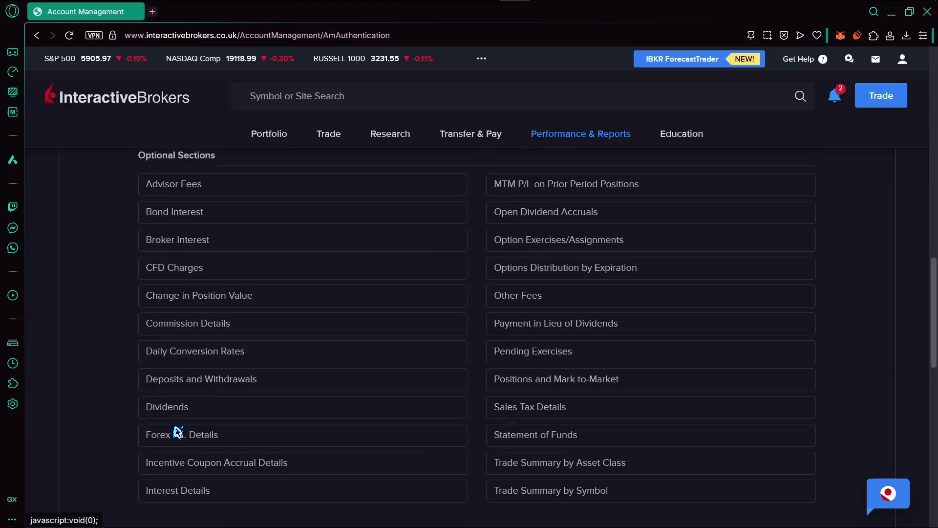
- Include the Dividends section, choose HTML/View format and Daily period, then continue to review
left_click(176, 406)
scroll(177, 407, "down", 5)
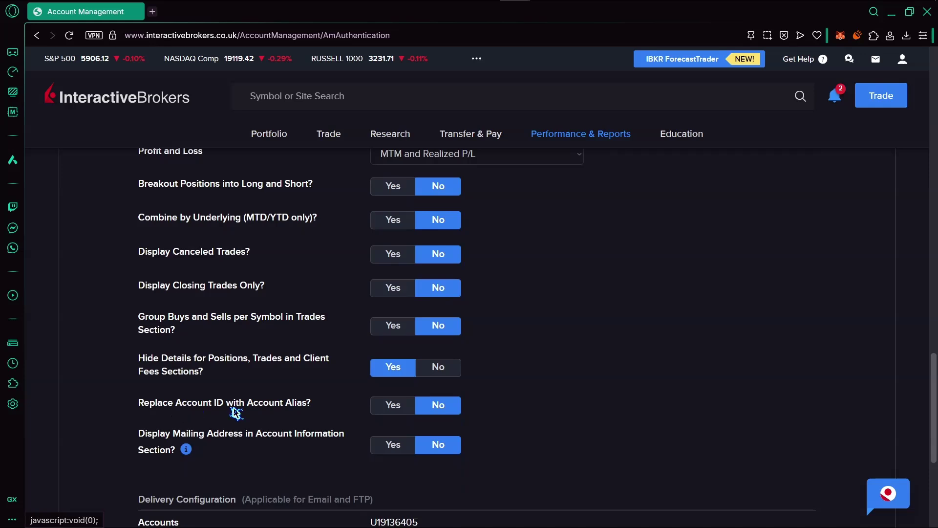
scroll(236, 413, "up", 1)
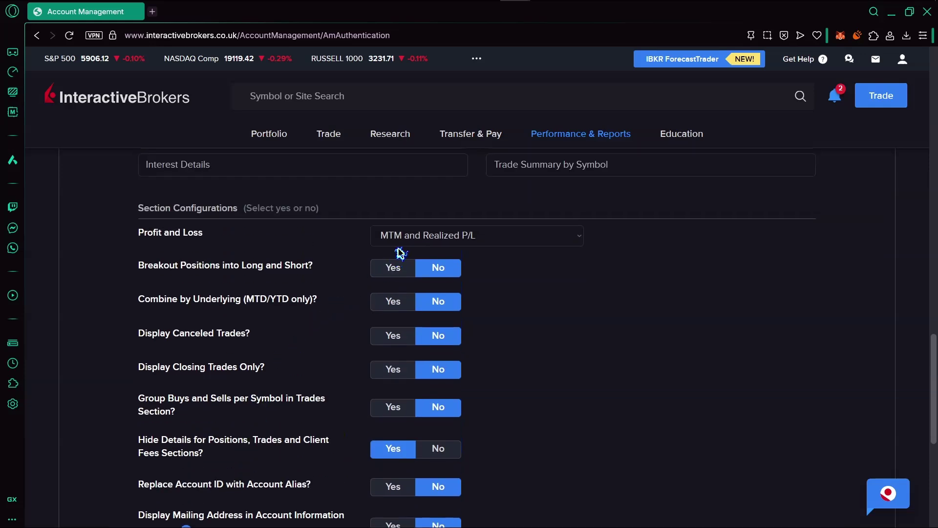
left_click(395, 267)
scroll(396, 286, "down", 5)
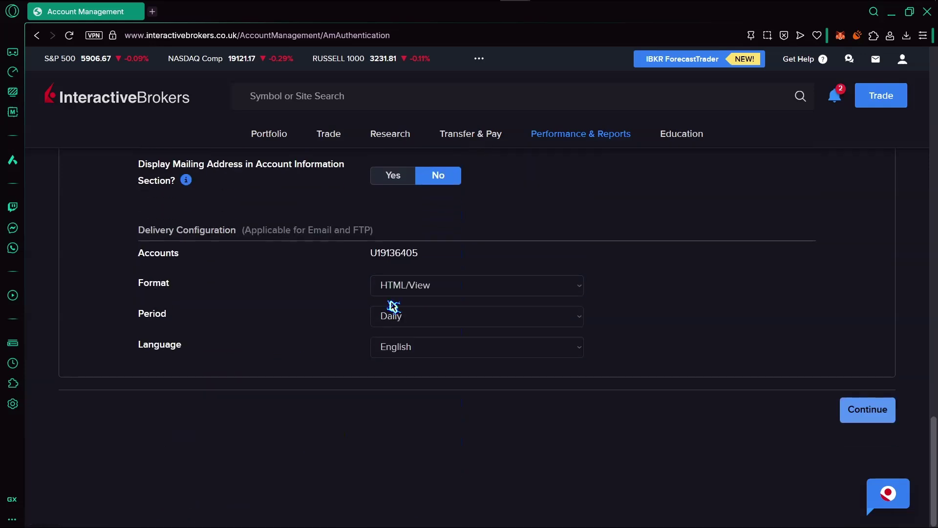
left_click(440, 286)
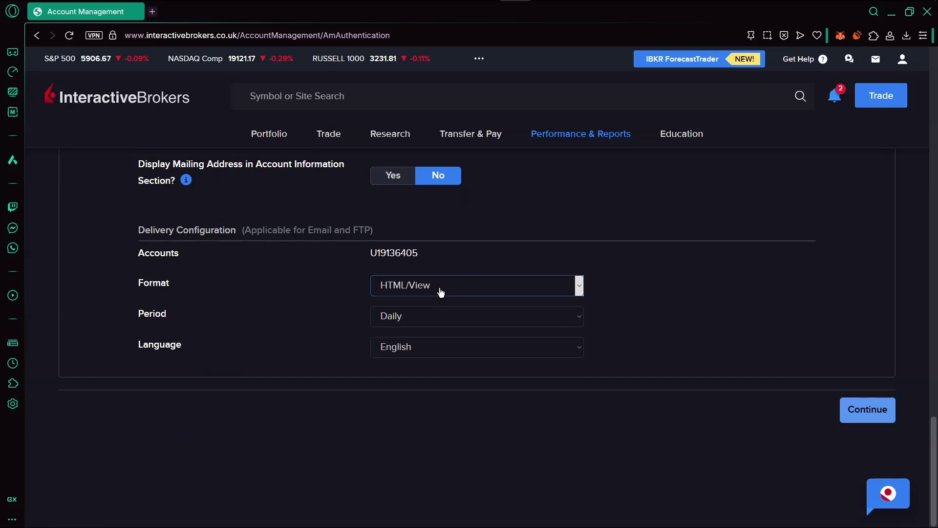
left_click(448, 317)
left_click(449, 320)
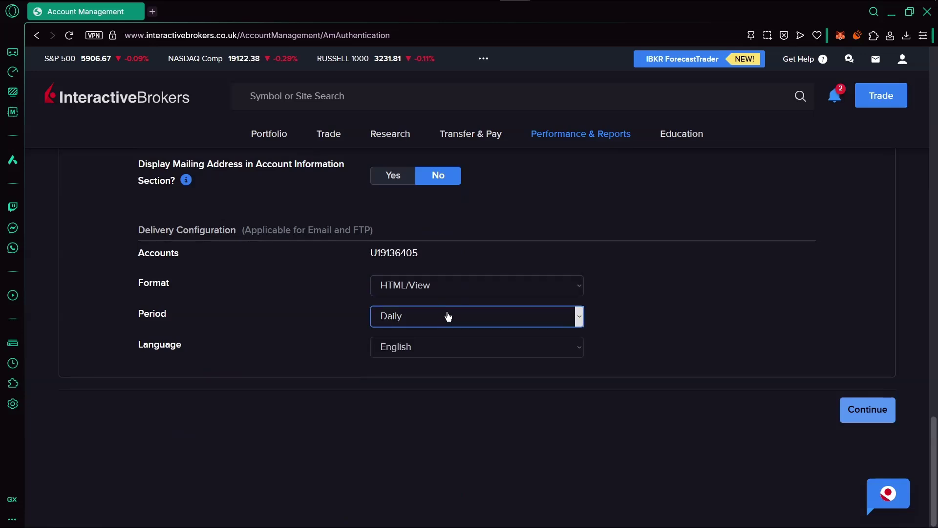
scroll(449, 320, "up", 3)
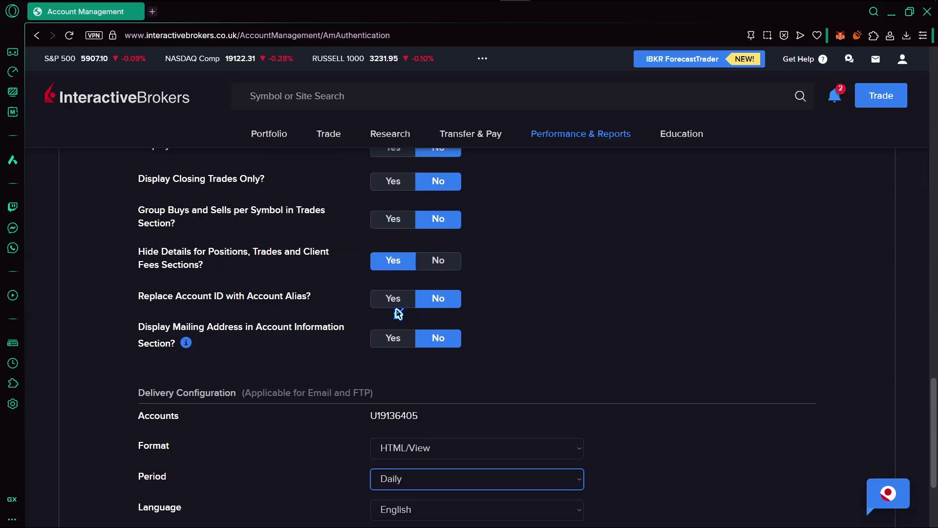
scroll(398, 314, "up", 1)
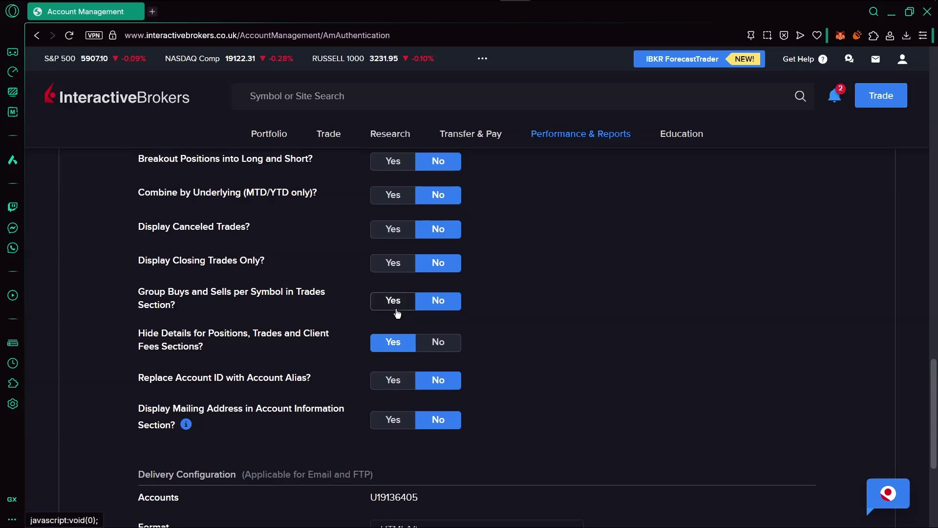
scroll(398, 313, "up", 1)
scroll(399, 315, "down", 1)
scroll(397, 314, "down", 4)
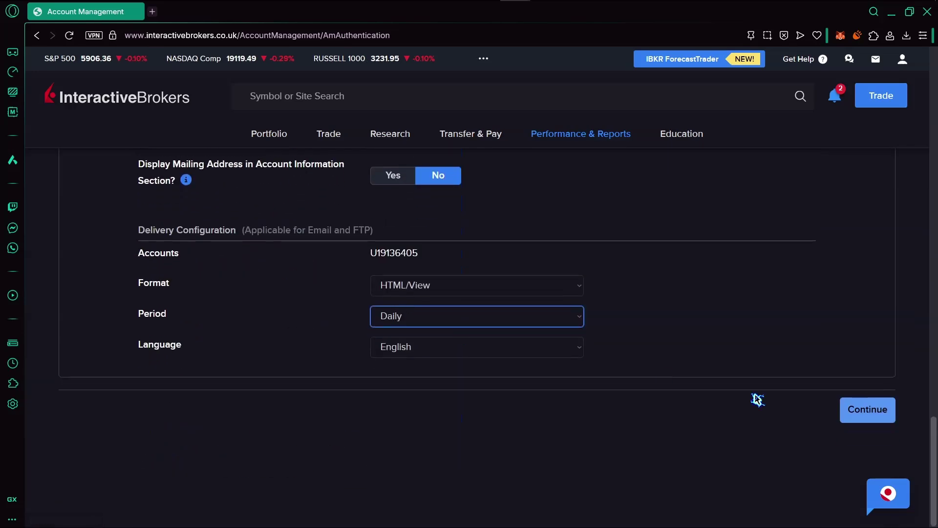
left_click(867, 409)
scroll(792, 400, "down", 5)
scroll(791, 400, "down", 3)
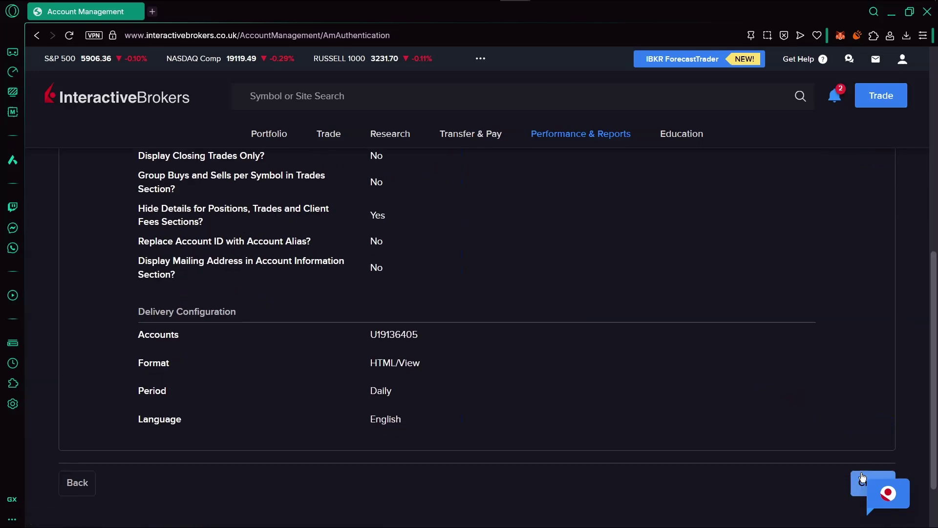
- Save the 'dividend' statement and dismiss the save confirmation
left_click(865, 485)
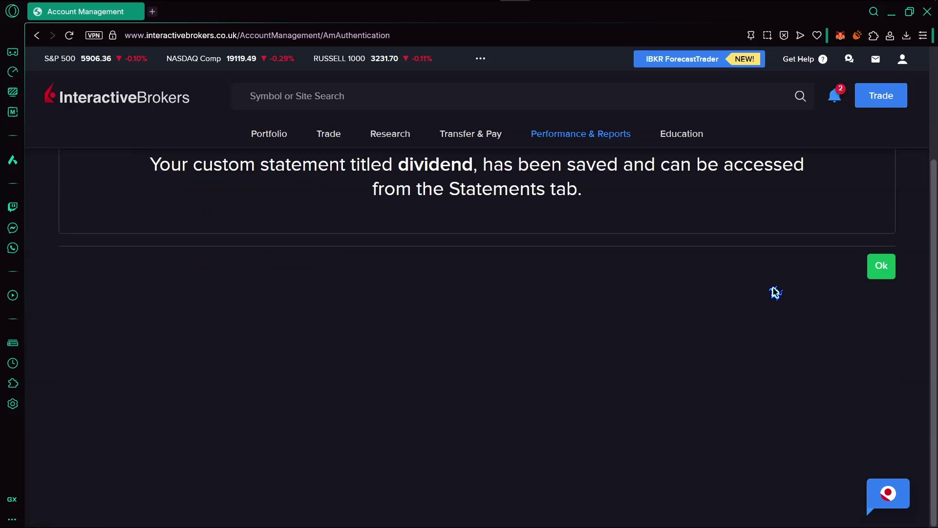
left_click(875, 264)
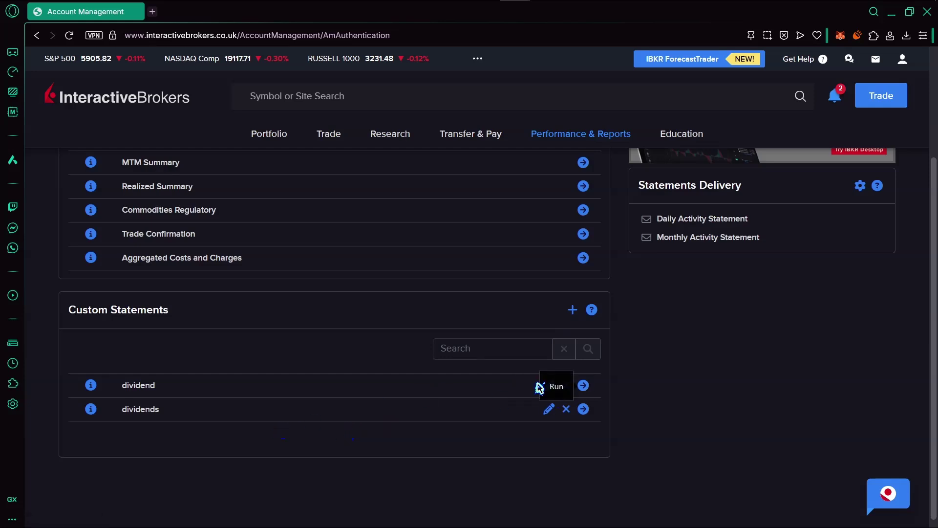
- Run the 'dividend' statement for Year to Date and view it as HTML
left_click(583, 386)
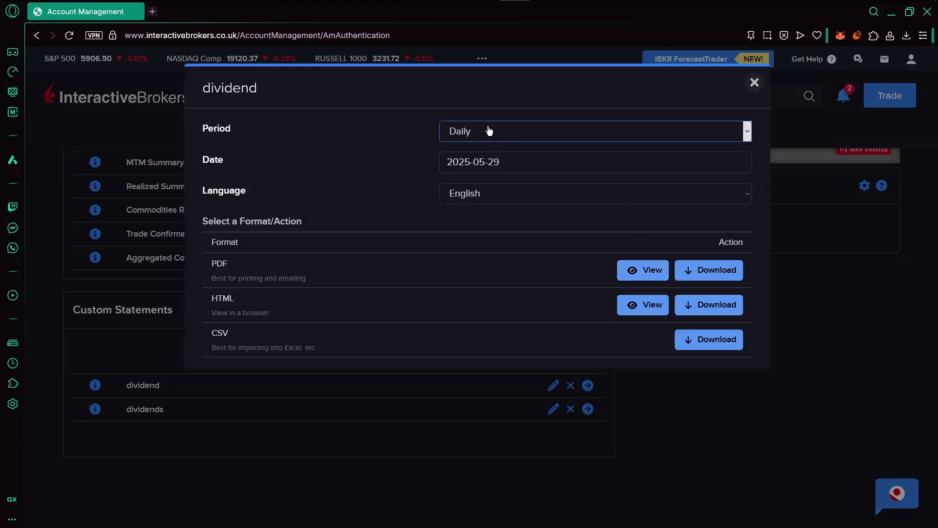
left_click(489, 130)
left_click(483, 217)
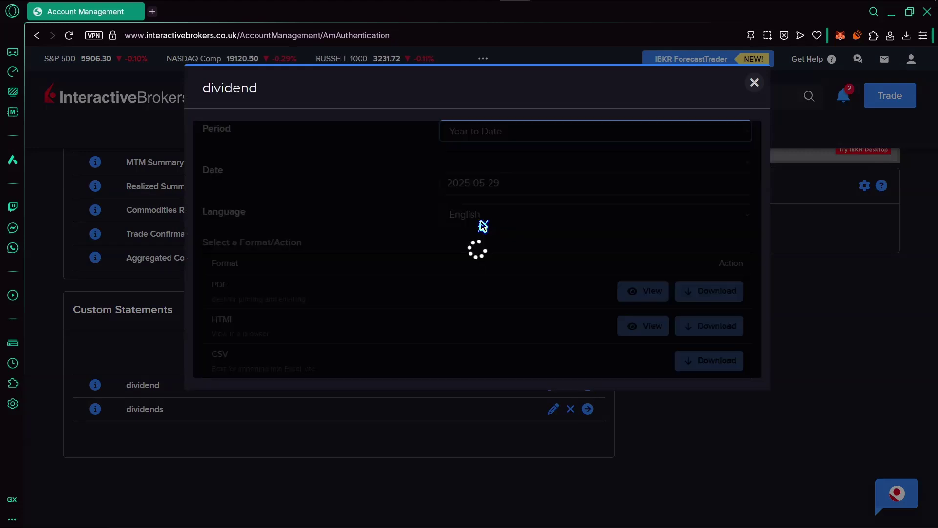
left_click(642, 273)
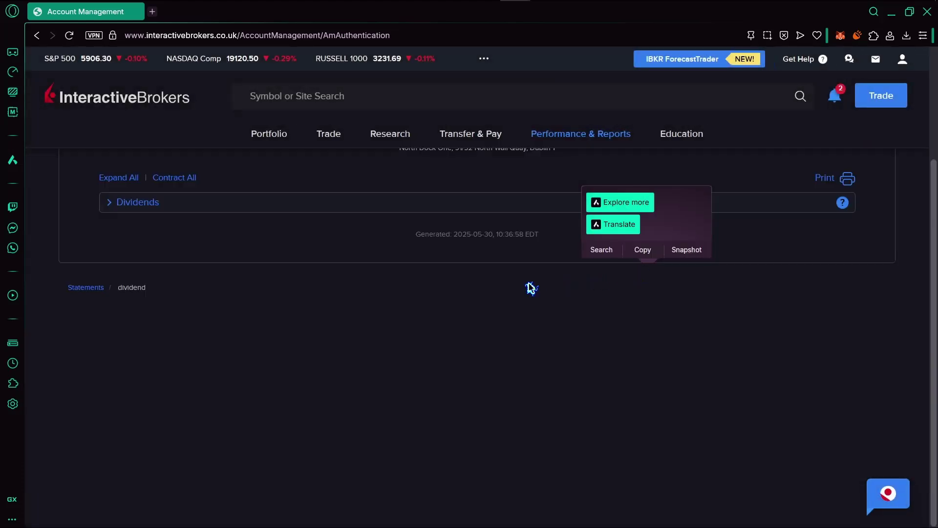
- Dismiss the browser popup and expand Dividends to show the 2025-05-22 0.17 USD dividend
left_click(530, 288)
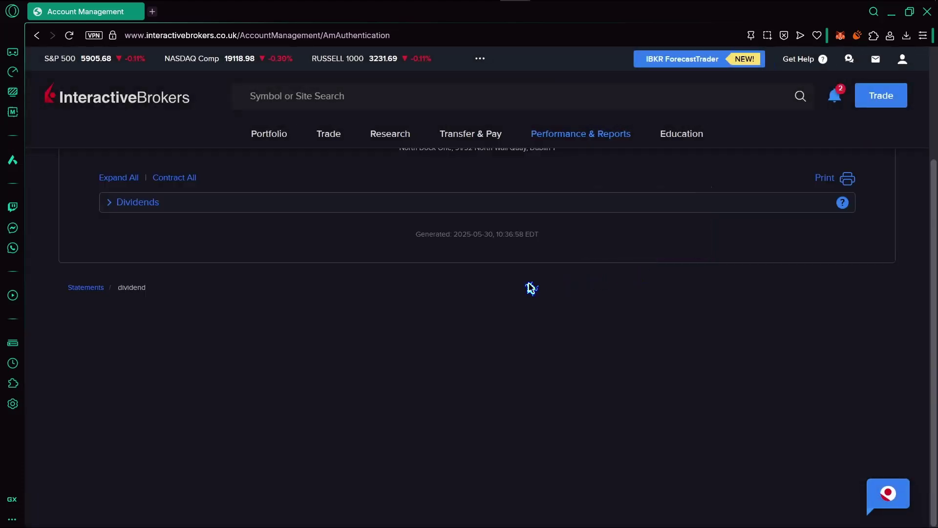
scroll(529, 287, "up", 3)
left_click(121, 286)
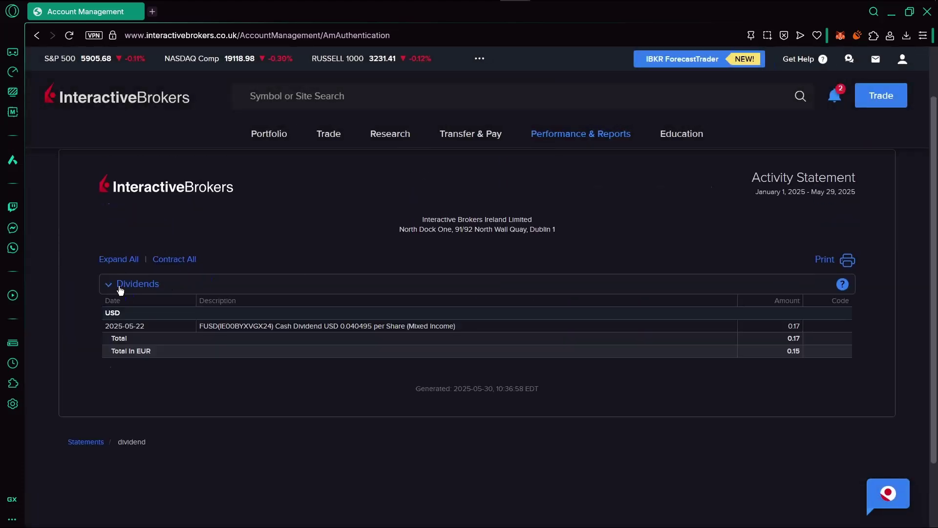